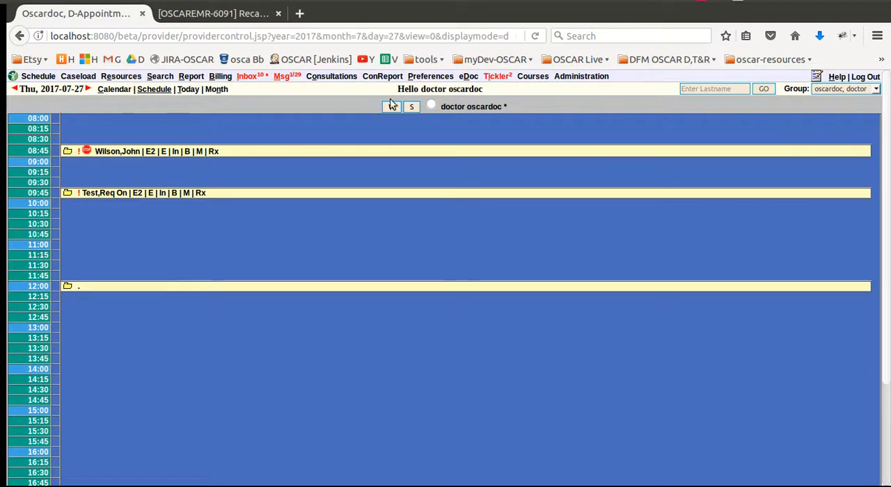
Step: Open the patient's encounter and review a chemistry lab result and its linked ticklers
{"action": "left_click", "coordinate": [166, 152]}
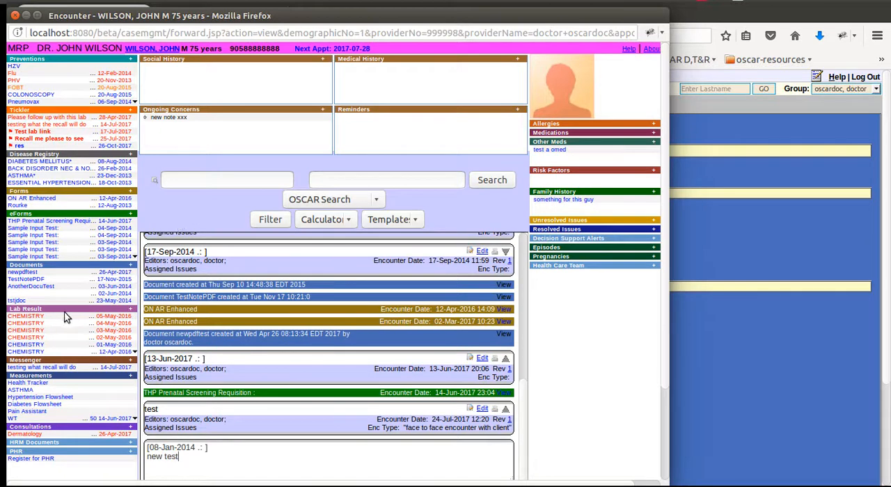
{"action": "left_click", "coordinate": [37, 327]}
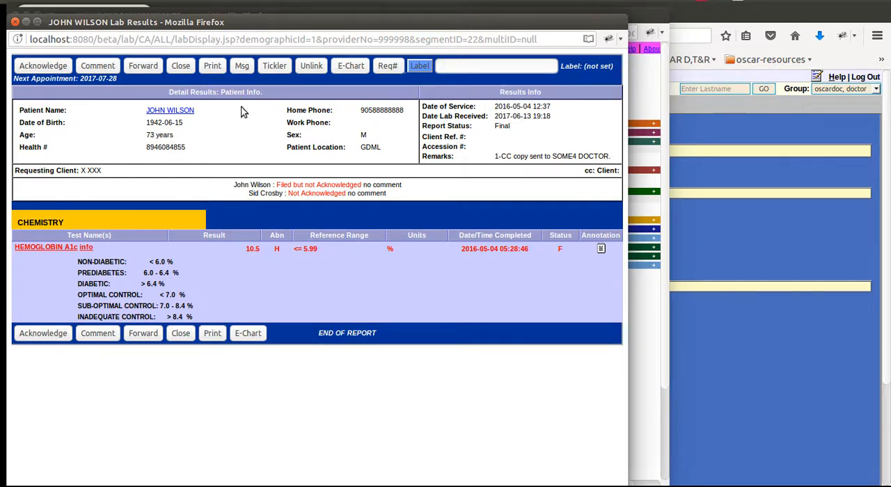
{"action": "left_click", "coordinate": [14, 23]}
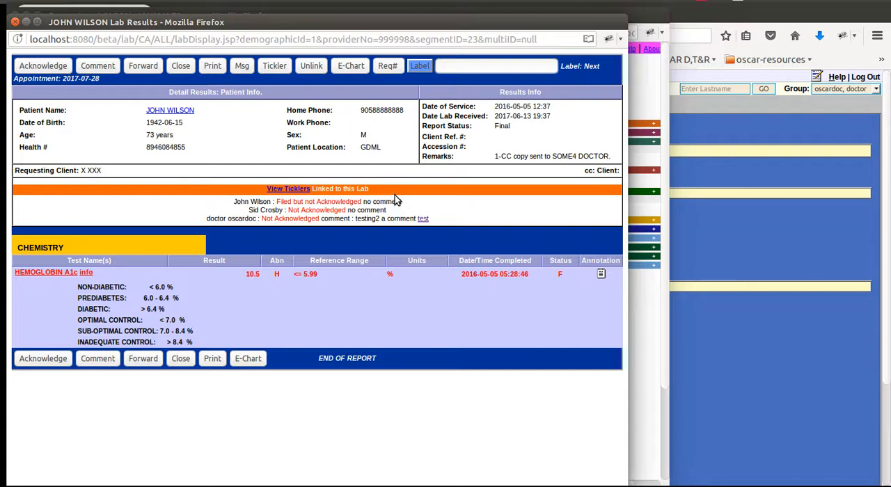
{"action": "left_click", "coordinate": [298, 190]}
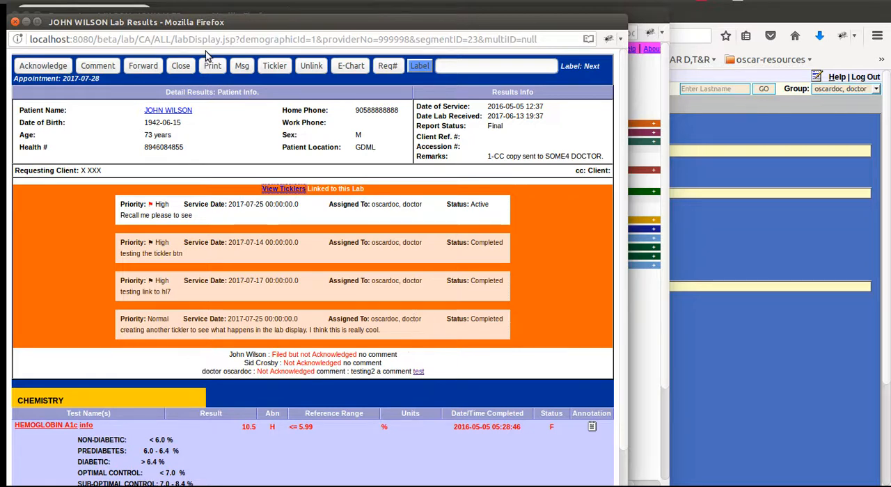
{"action": "left_click_drag", "start_coordinate": [196, 25], "coordinate": [273, 31]}
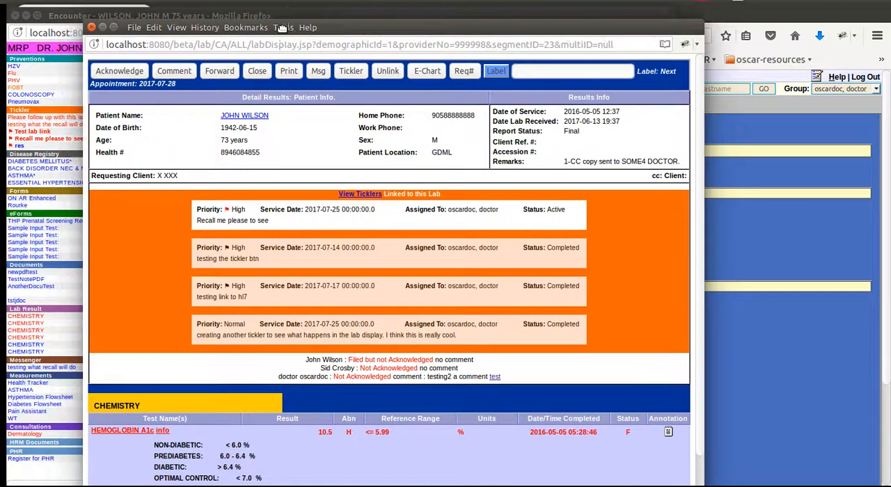
{"action": "left_click", "coordinate": [91, 28]}
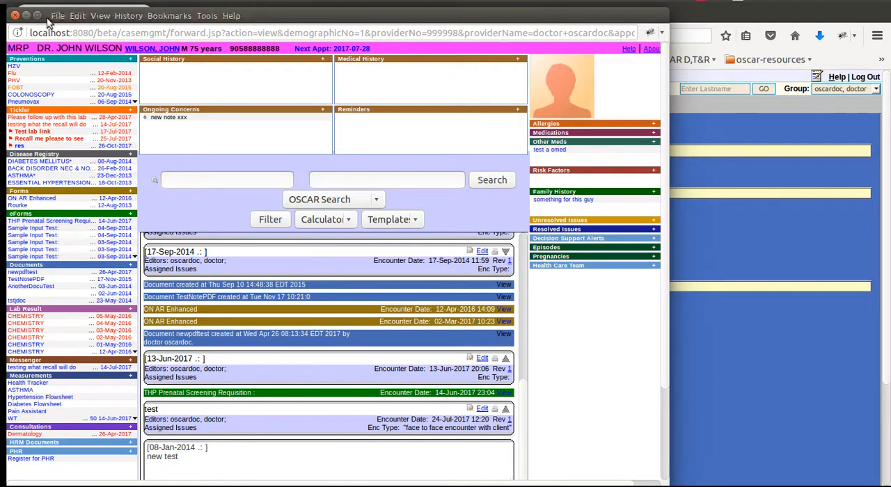
{"action": "left_click", "coordinate": [15, 14]}
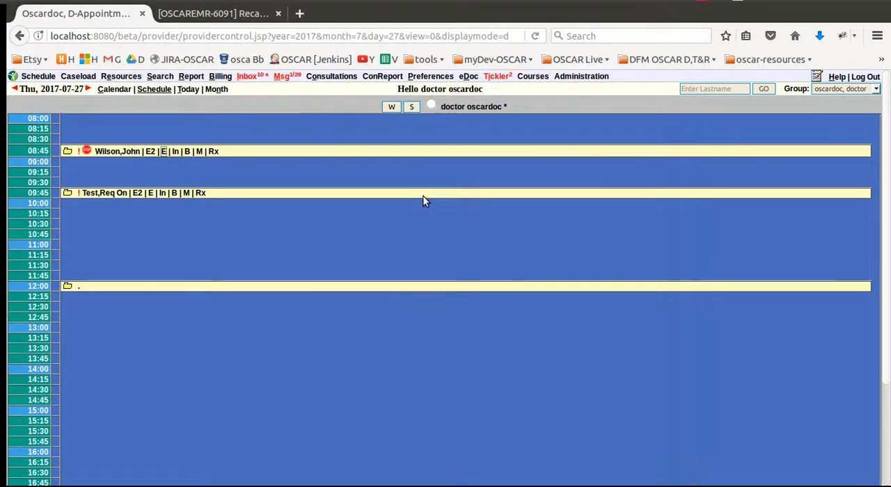
Step: Open Lab Recall Settings in the preferences and choose a provider as the required delegate
{"action": "left_click", "coordinate": [430, 76]}
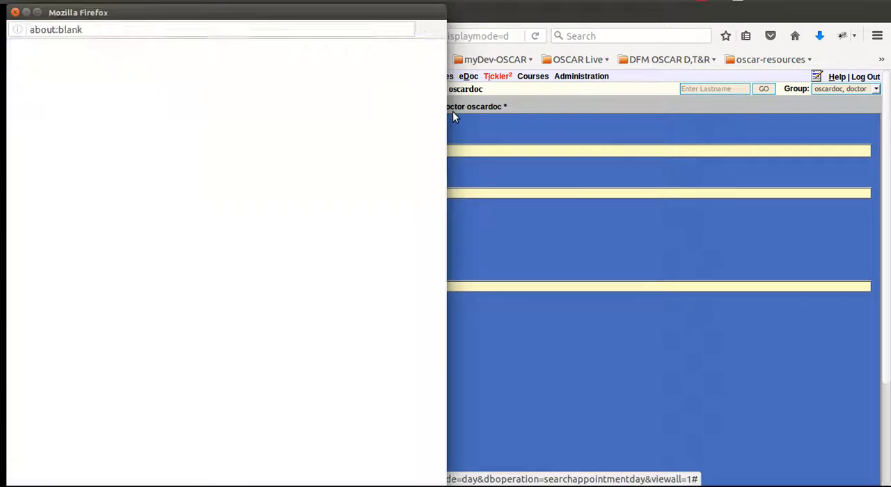
{"action": "left_click_drag", "start_coordinate": [181, 12], "coordinate": [277, 12]}
{"action": "scroll", "coordinate": [274, 247], "scroll_direction": "down", "scroll_amount": 1}
{"action": "left_click_drag", "start_coordinate": [539, 163], "coordinate": [480, 441]}
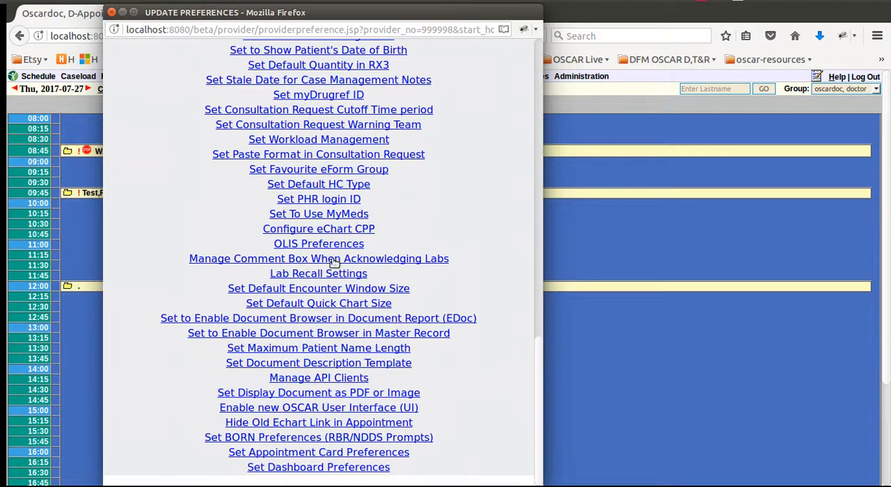
{"action": "left_click", "coordinate": [316, 275]}
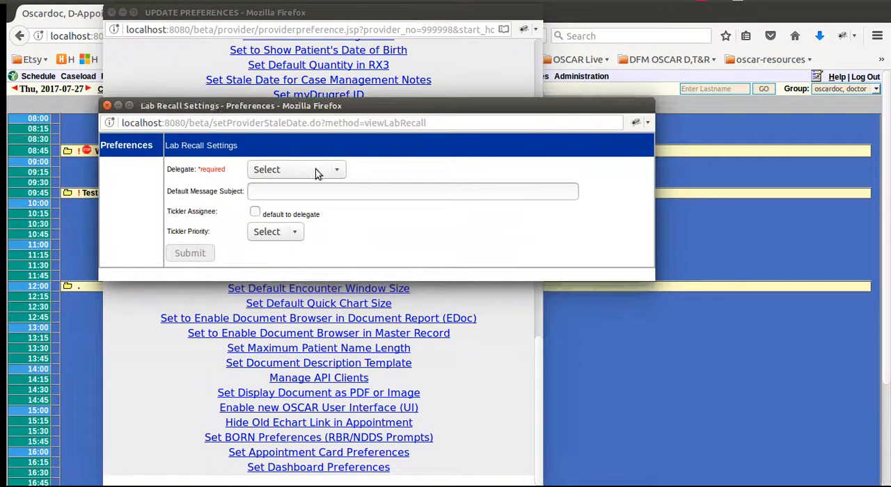
{"action": "left_click", "coordinate": [300, 172]}
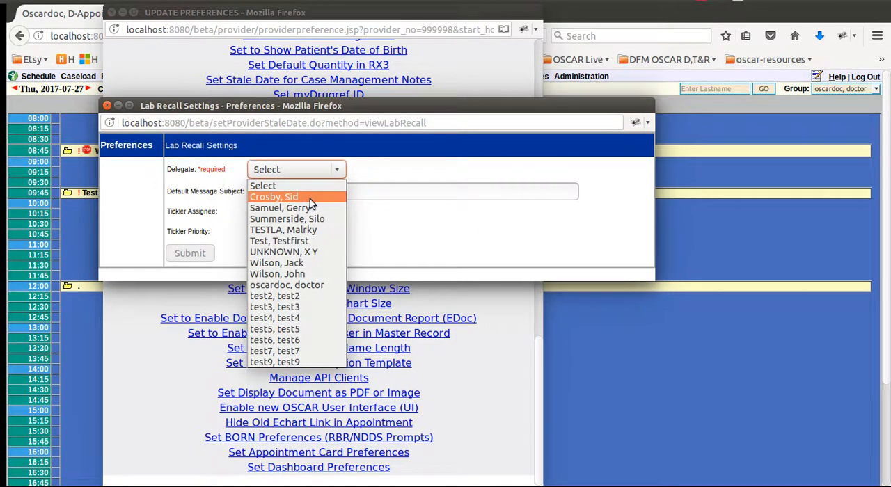
{"action": "left_click", "coordinate": [310, 198]}
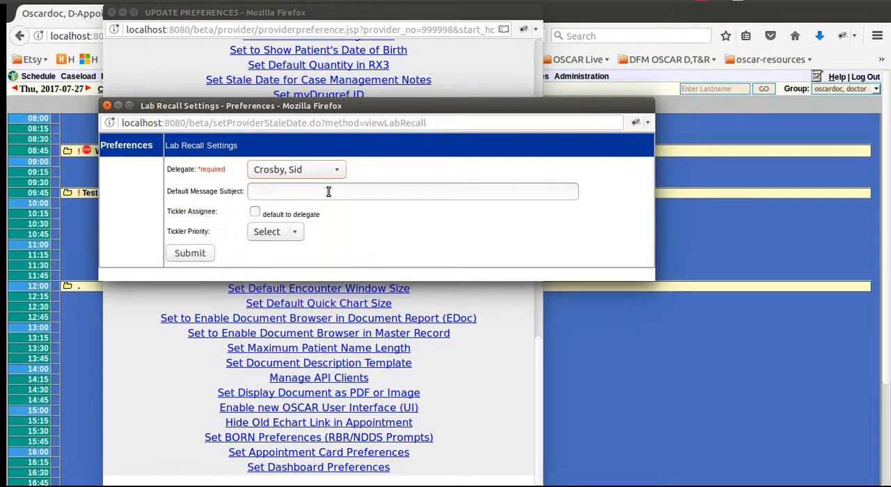
Step: Set the default message subject to "Testing Lab Recall Message III"
{"action": "left_click", "coordinate": [272, 190]}
{"action": "type", "text": "Test"}
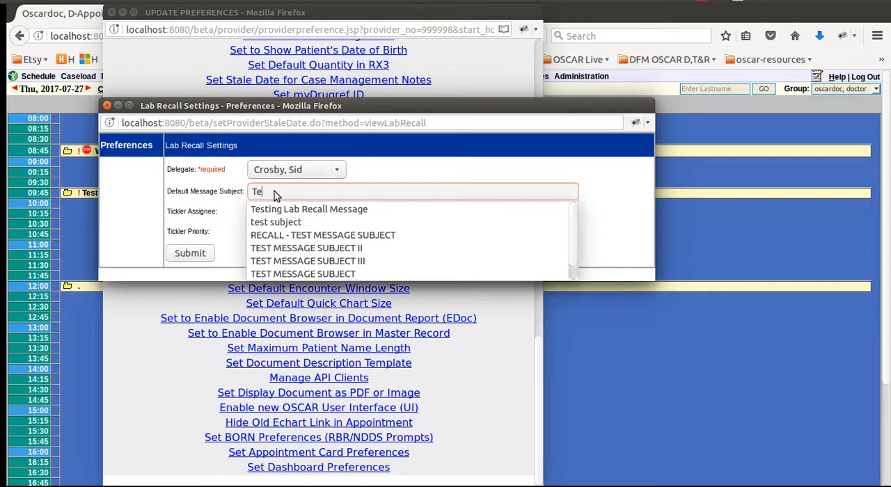
{"action": "left_click", "coordinate": [323, 211]}
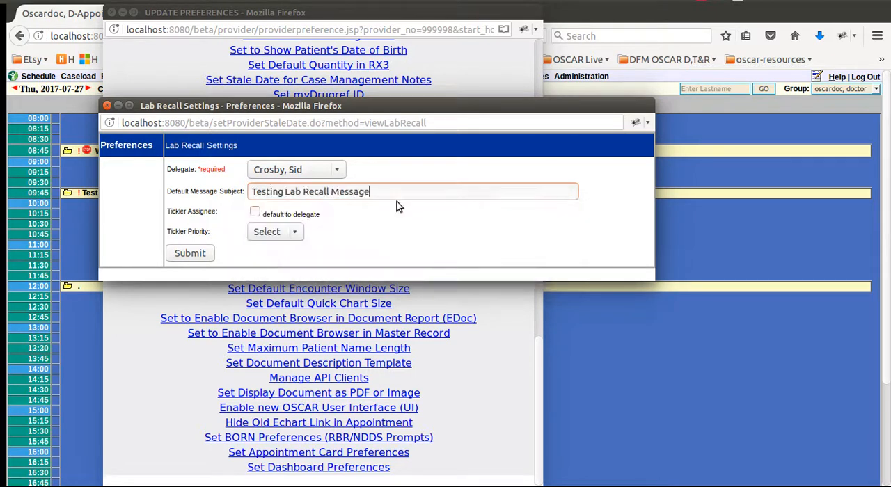
{"action": "left_click", "coordinate": [389, 193]}
{"action": "type", "text": "III"}
Step: Make the tickler assignee default to the delegate and set the tickler priority to High
{"action": "left_click", "coordinate": [254, 212]}
{"action": "left_click", "coordinate": [294, 234]}
{"action": "left_click", "coordinate": [275, 258]}
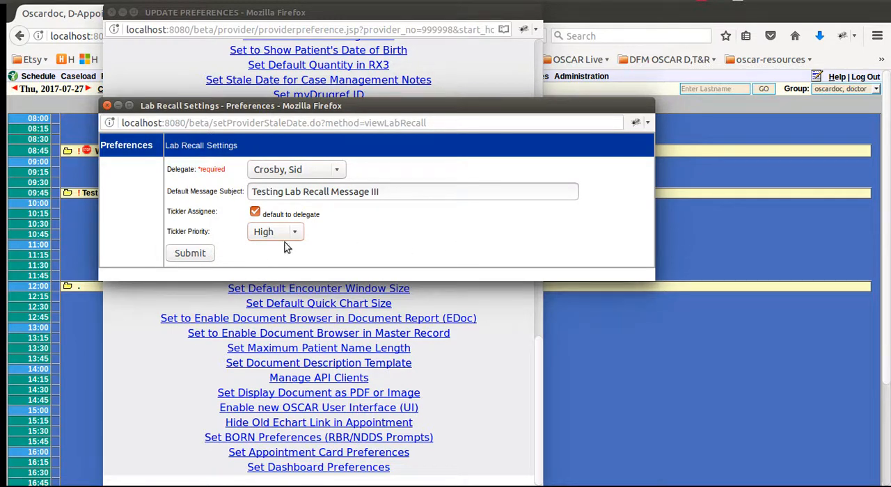
Step: Submit the lab recall settings and close the preferences windows
{"action": "left_click", "coordinate": [190, 253]}
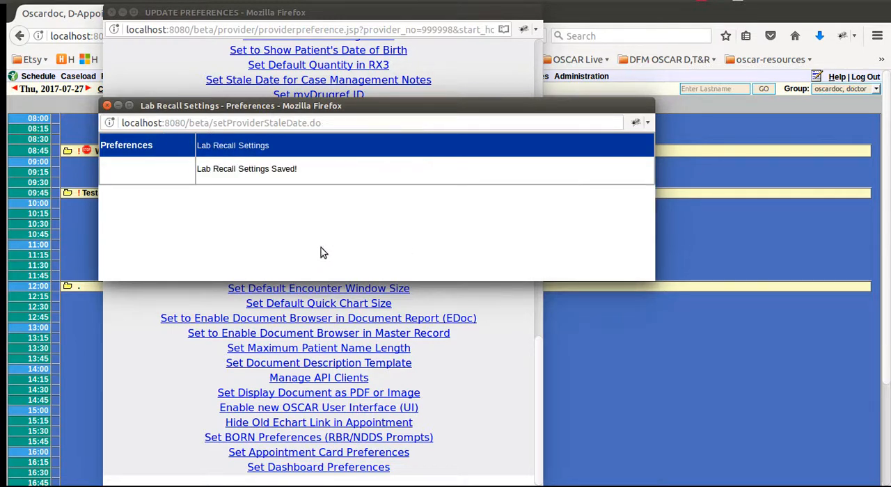
{"action": "left_click", "coordinate": [107, 105]}
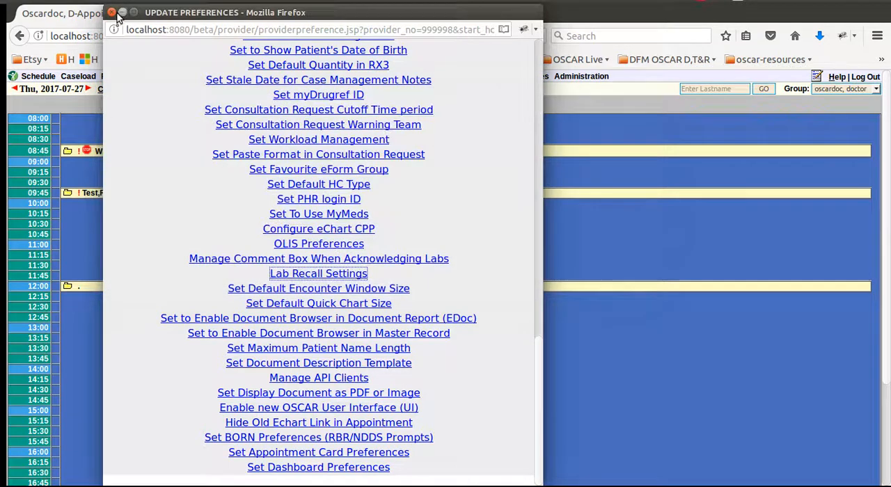
{"action": "left_click", "coordinate": [112, 12]}
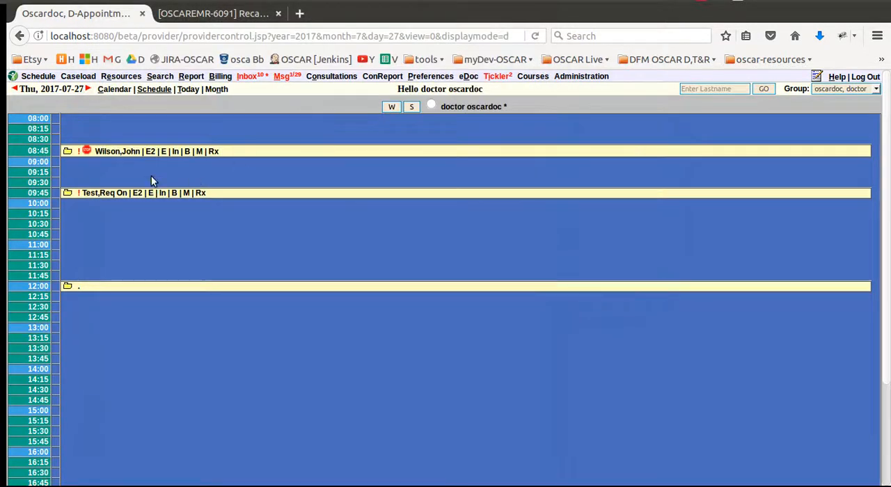
Step: Recall the patient's chemistry lab result and send the recall message with body "testing sending this"
{"action": "left_click", "coordinate": [207, 173]}
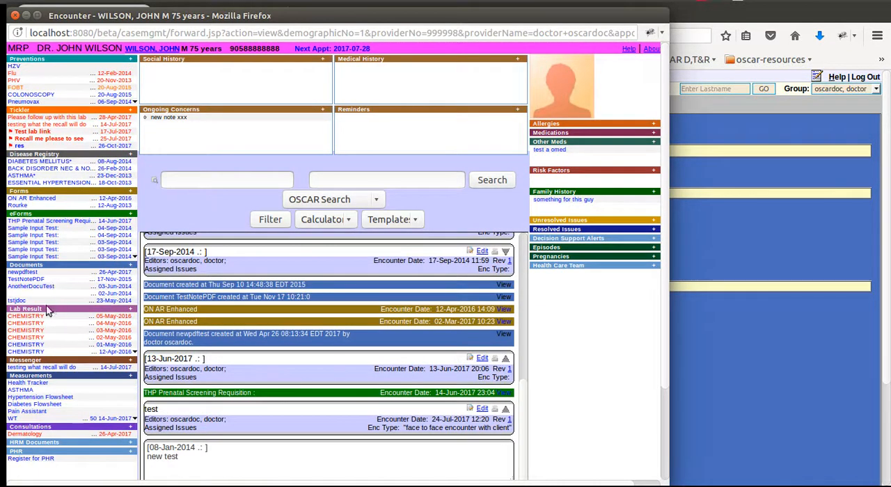
{"action": "left_click", "coordinate": [41, 318]}
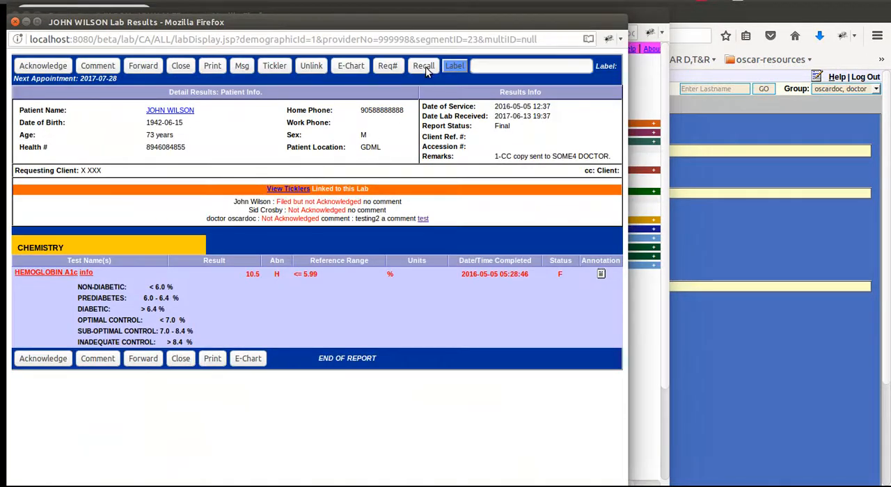
{"action": "left_click", "coordinate": [15, 23]}
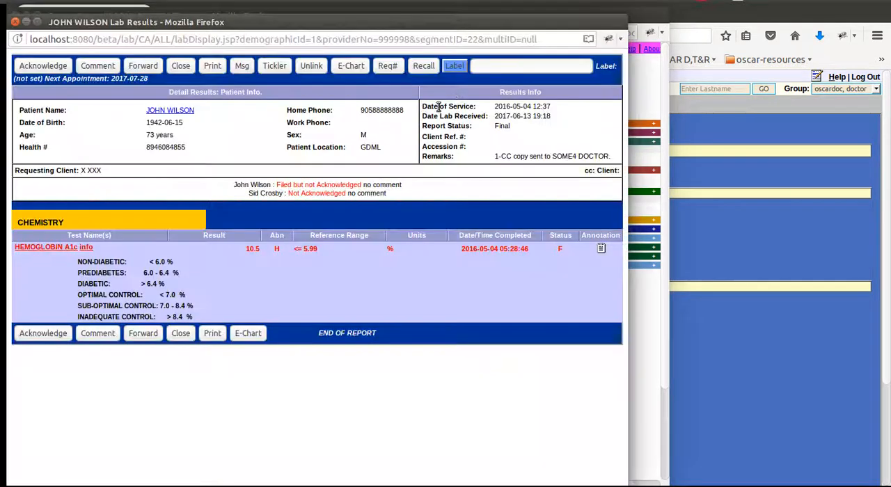
{"action": "left_click", "coordinate": [423, 65]}
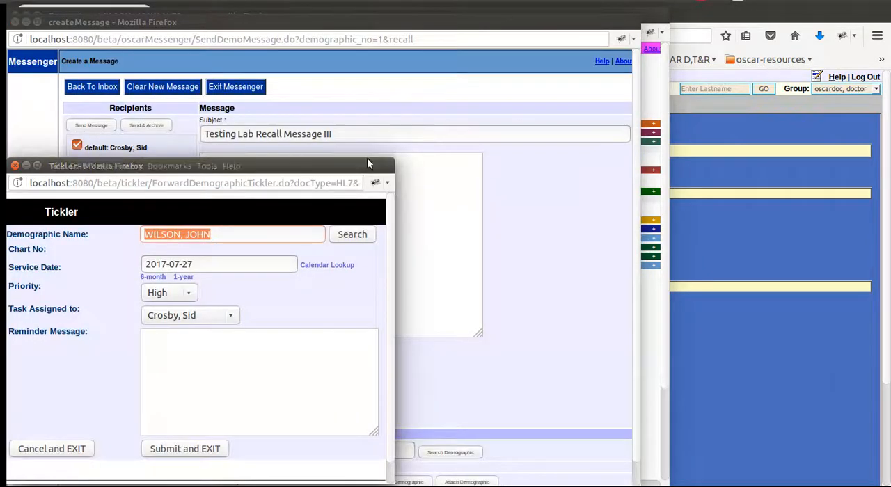
{"action": "left_click_drag", "start_coordinate": [379, 163], "coordinate": [752, 106]}
{"action": "left_click", "coordinate": [289, 178]}
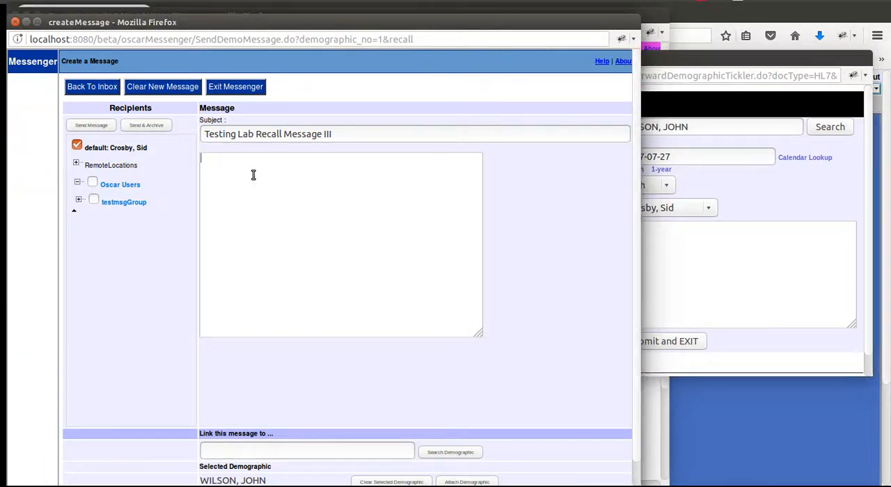
{"action": "type", "text": "testing sending this"}
{"action": "left_click", "coordinate": [98, 127]}
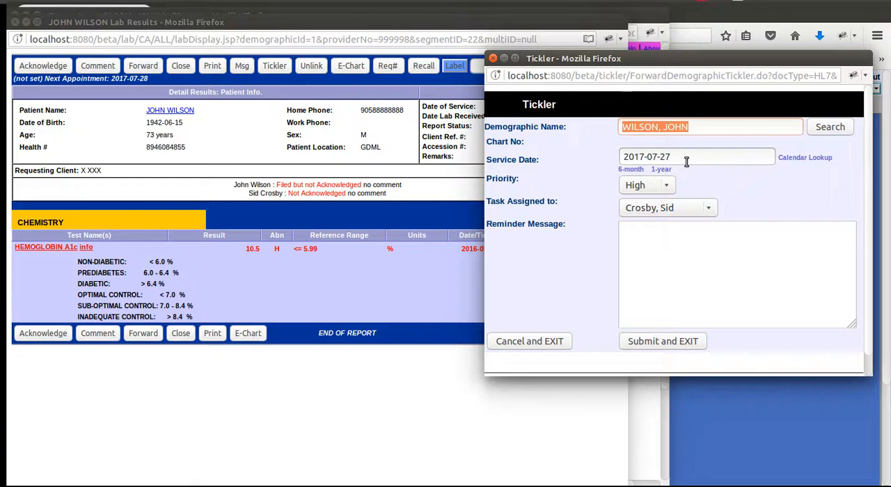
Step: Assign the recall tickler to oscardoc, doctor, enter the reminder "testing sendng tick" and submit it
{"action": "left_click", "coordinate": [660, 210]}
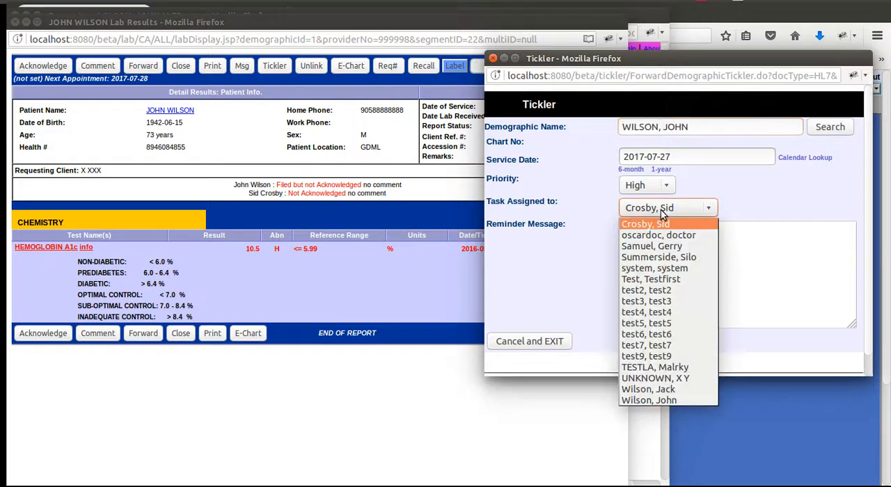
{"action": "left_click", "coordinate": [670, 234]}
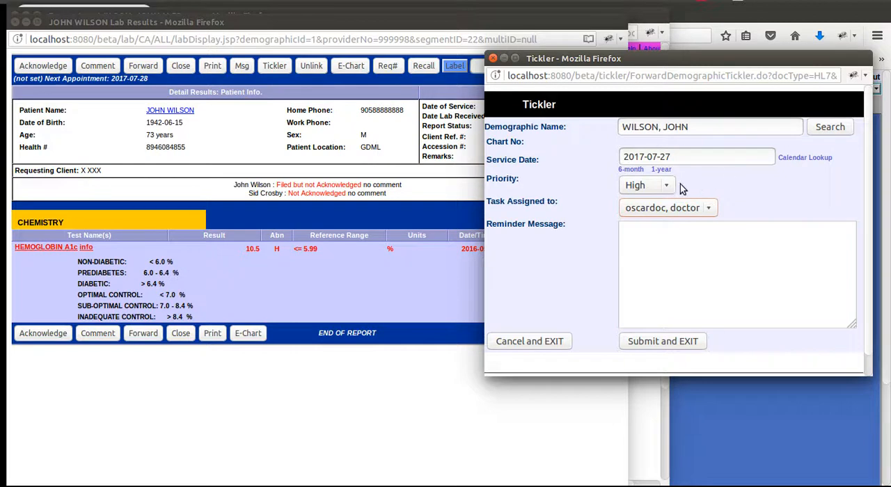
{"action": "left_click", "coordinate": [671, 231]}
{"action": "type", "text": "testing sending tick"}
{"action": "left_click", "coordinate": [652, 341]}
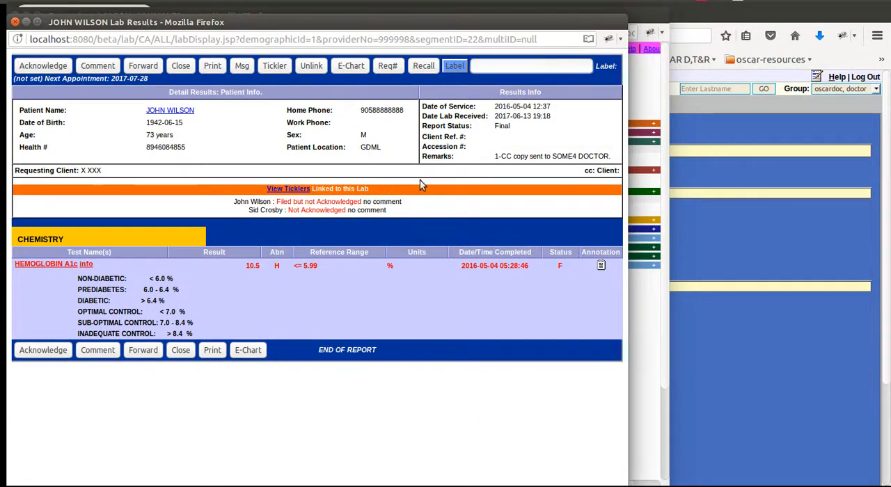
Step: Review the ticklers linked to the lab result and in the main tickler list
{"action": "left_click", "coordinate": [288, 189]}
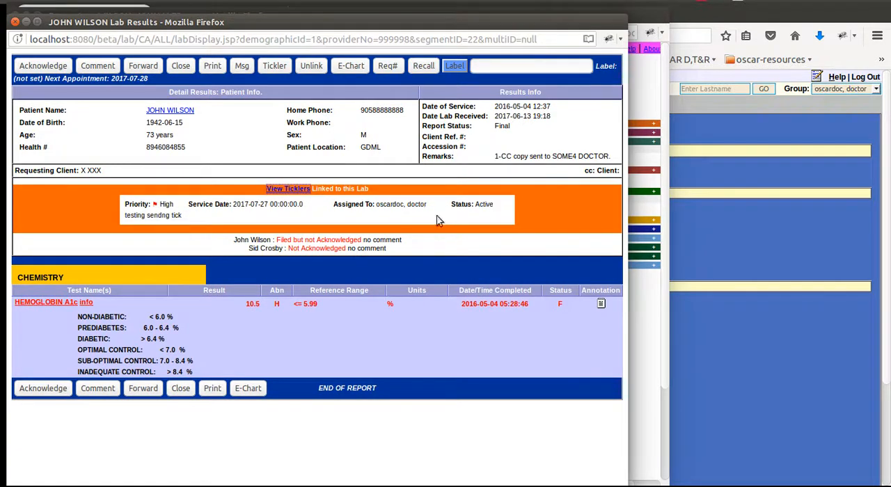
{"action": "left_click", "coordinate": [16, 25]}
{"action": "left_click", "coordinate": [14, 12]}
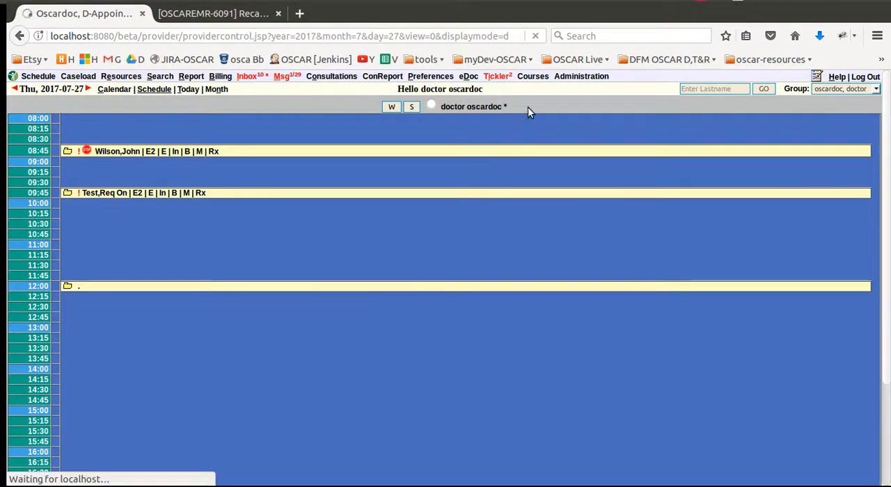
{"action": "left_click", "coordinate": [499, 77]}
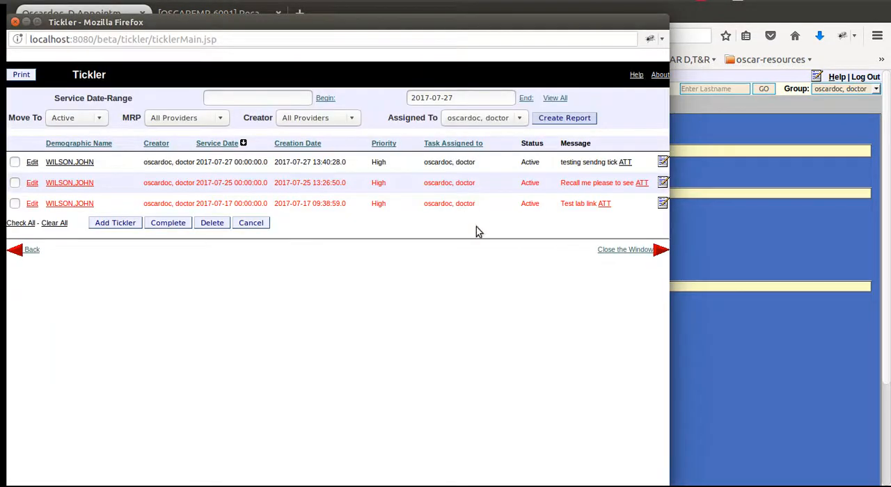
{"action": "left_click", "coordinate": [625, 163]}
{"action": "left_click", "coordinate": [16, 22]}
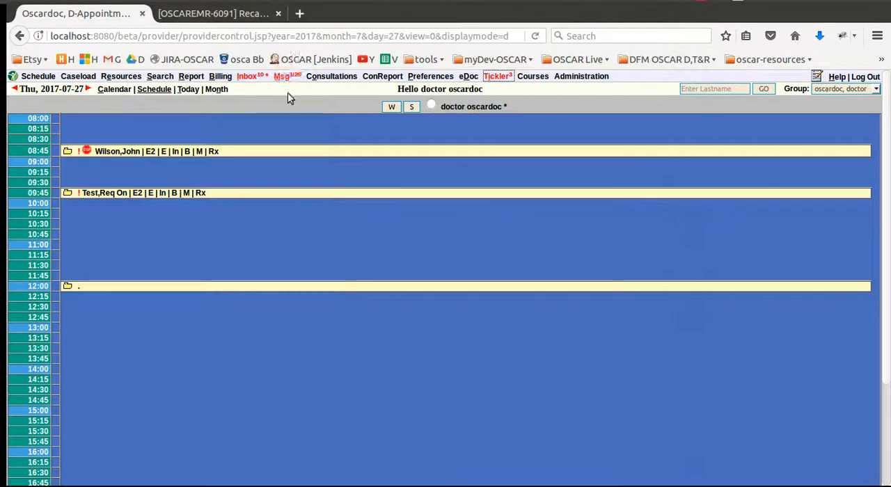
Step: Delete the saved lab recall settings from the preferences and close the windows
{"action": "left_click", "coordinate": [443, 79]}
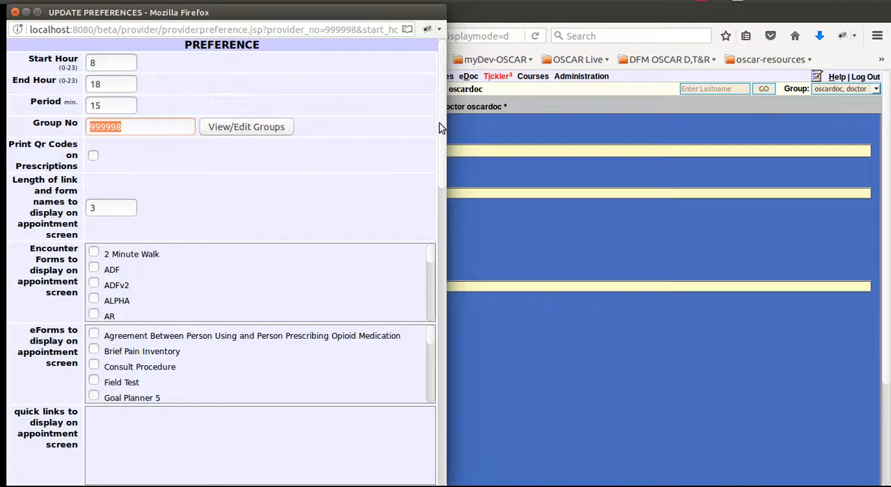
{"action": "left_click_drag", "start_coordinate": [439, 123], "coordinate": [441, 428]}
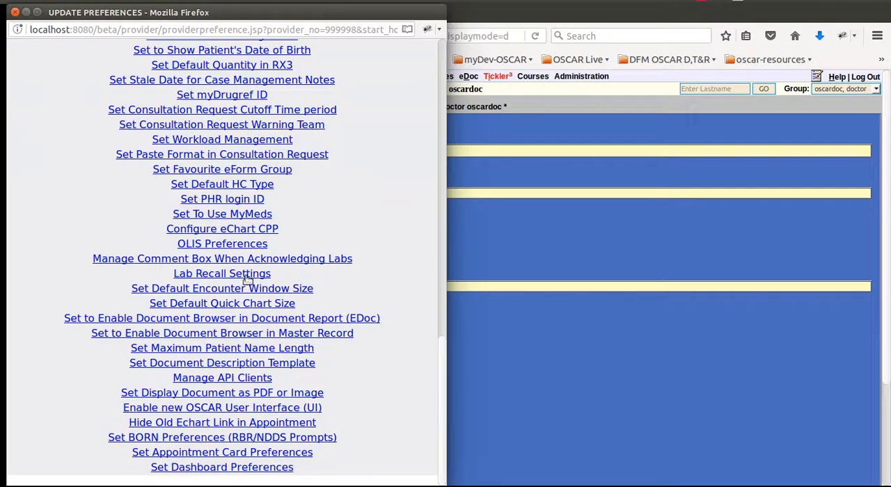
{"action": "left_click", "coordinate": [224, 274]}
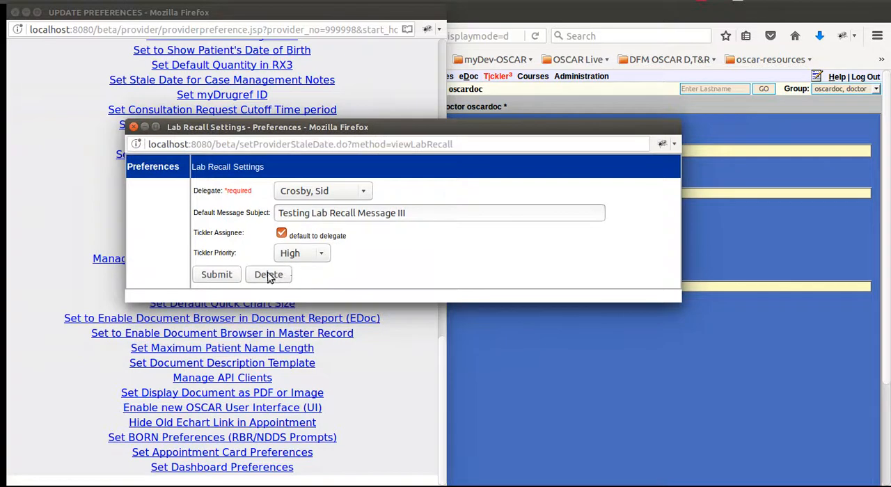
{"action": "left_click", "coordinate": [271, 277]}
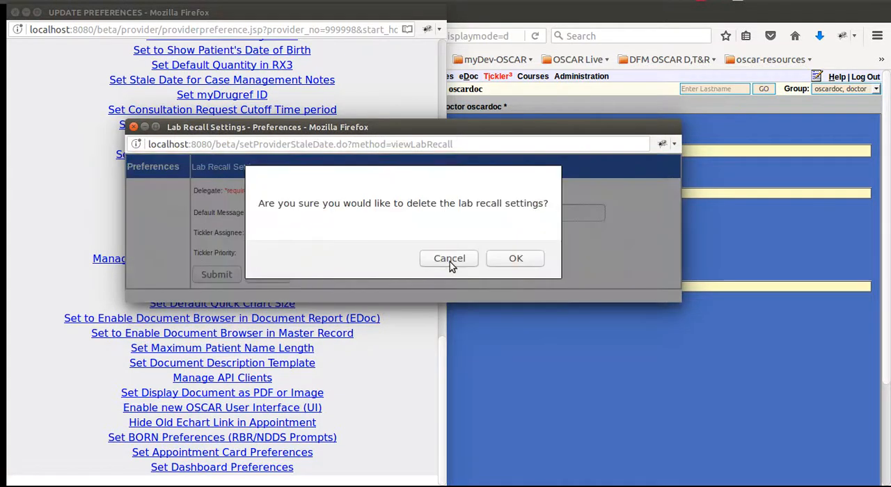
{"action": "left_click", "coordinate": [504, 258]}
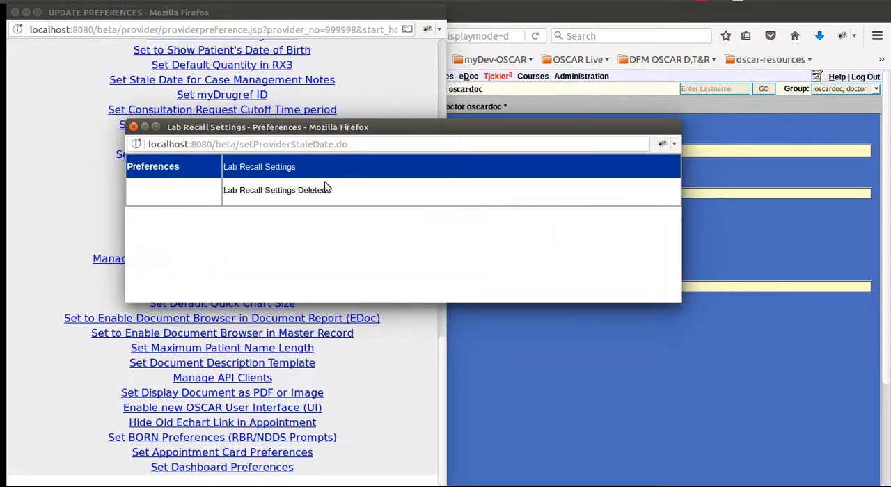
{"action": "left_click", "coordinate": [133, 127]}
{"action": "left_click", "coordinate": [15, 13]}
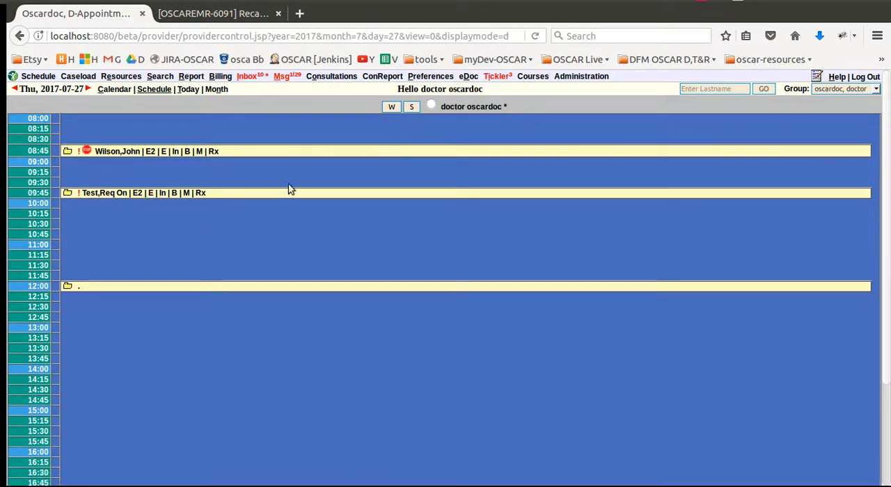
Step: Open the patient's encounter and check the recall message under Messenger
{"action": "left_click", "coordinate": [163, 151]}
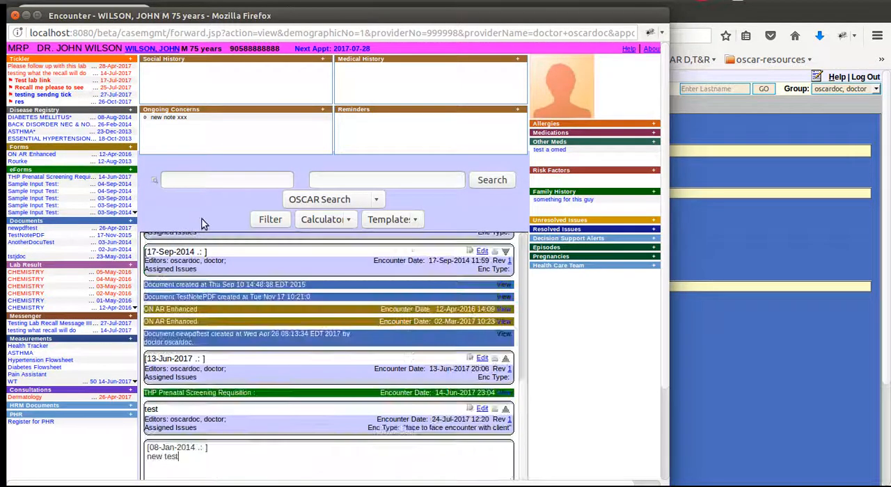
{"action": "left_click", "coordinate": [36, 324]}
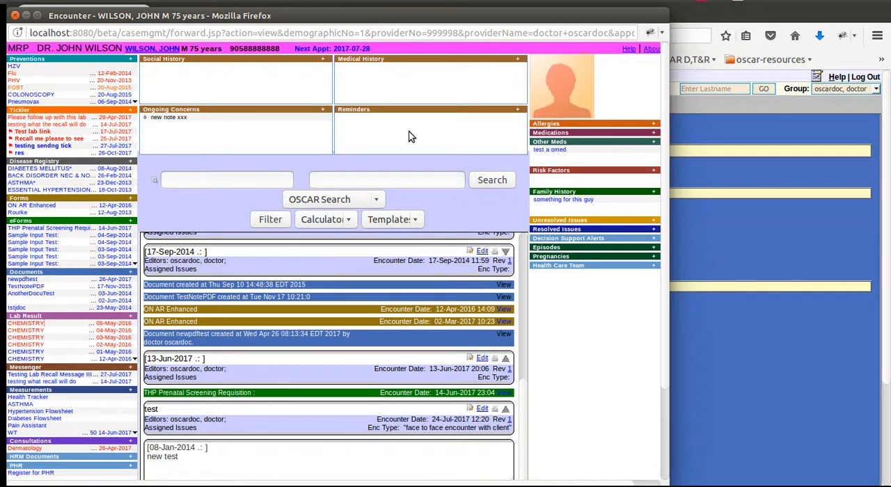